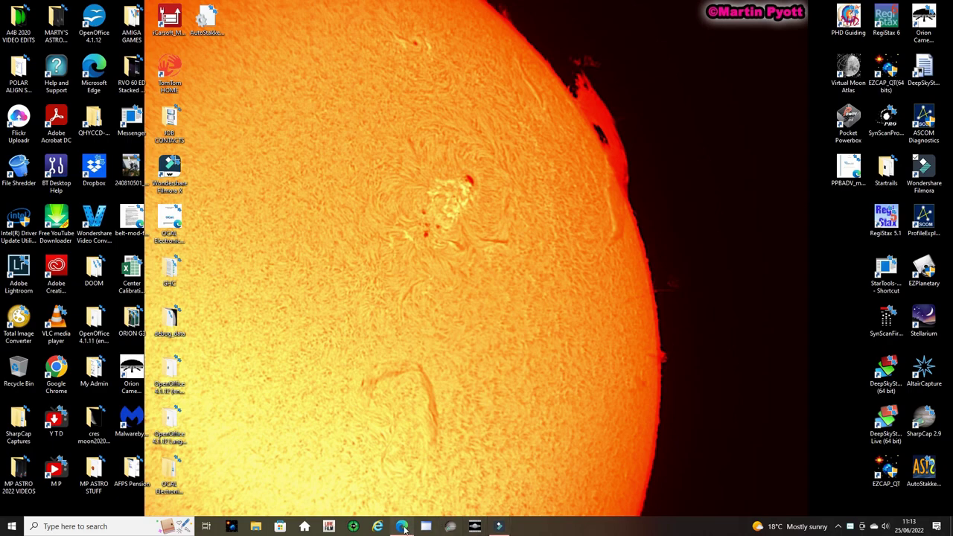
Switch to the astronomy.tools site in Edge and open its CCD Filter Size calculator
click(401, 526)
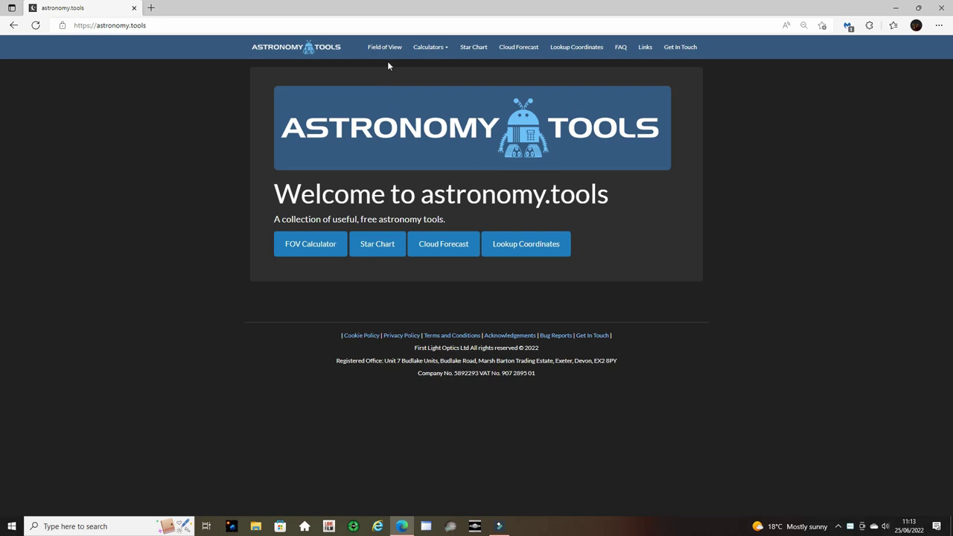
click(431, 51)
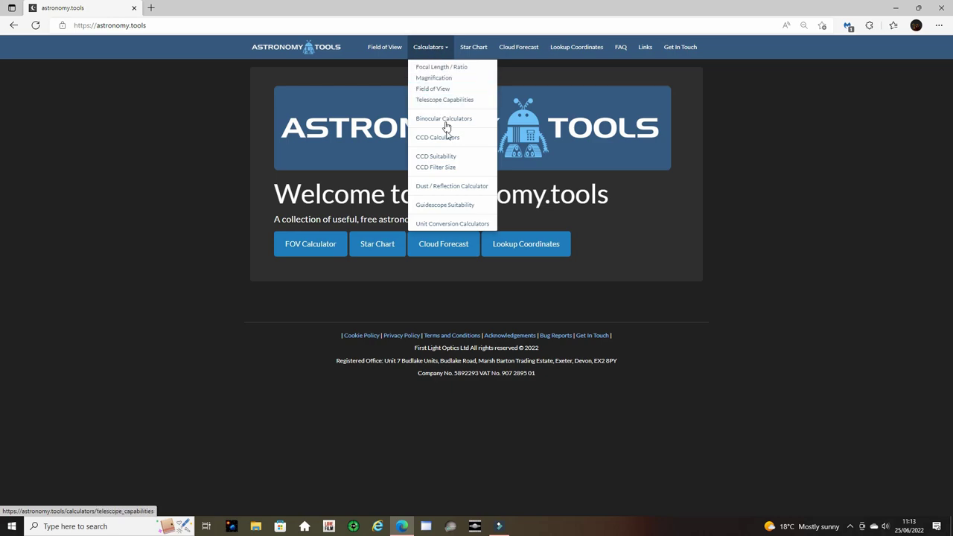
click(449, 168)
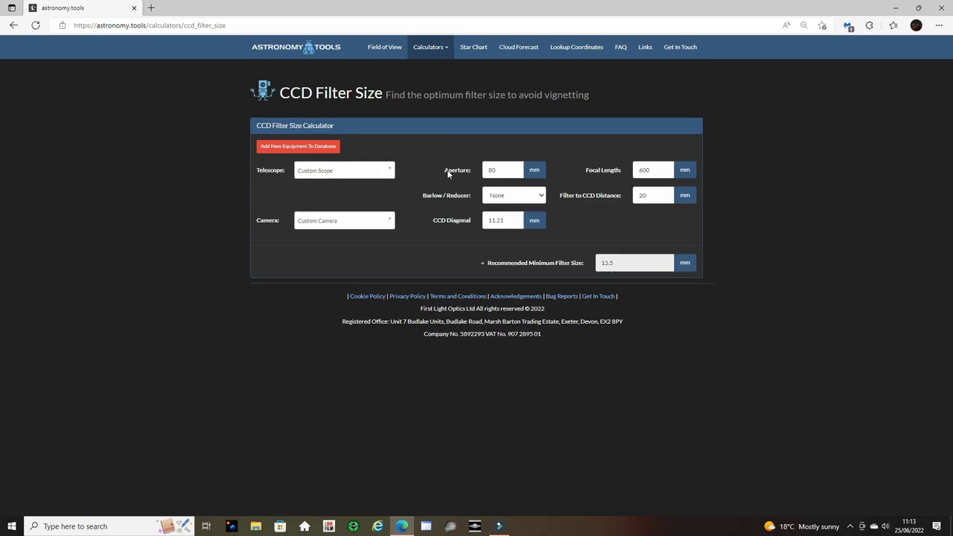
Choose Altair - Lightwave 66 ED as the telescope in the filter size calculator
click(390, 171)
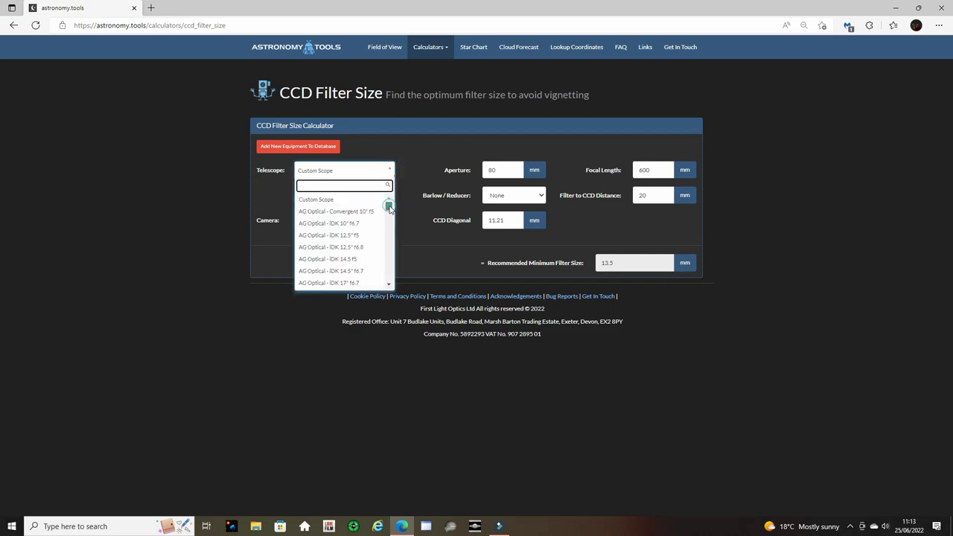
drag(389, 206, 391, 213)
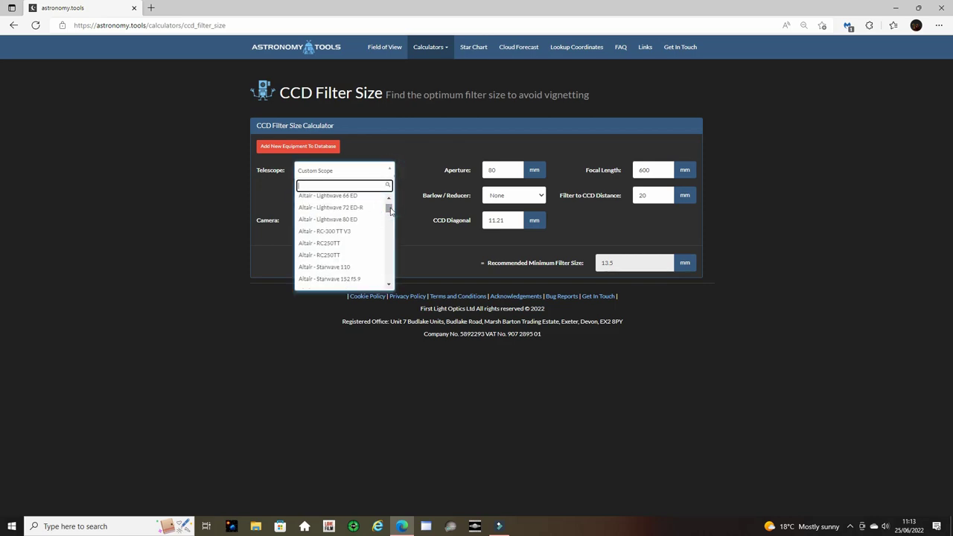
click(348, 203)
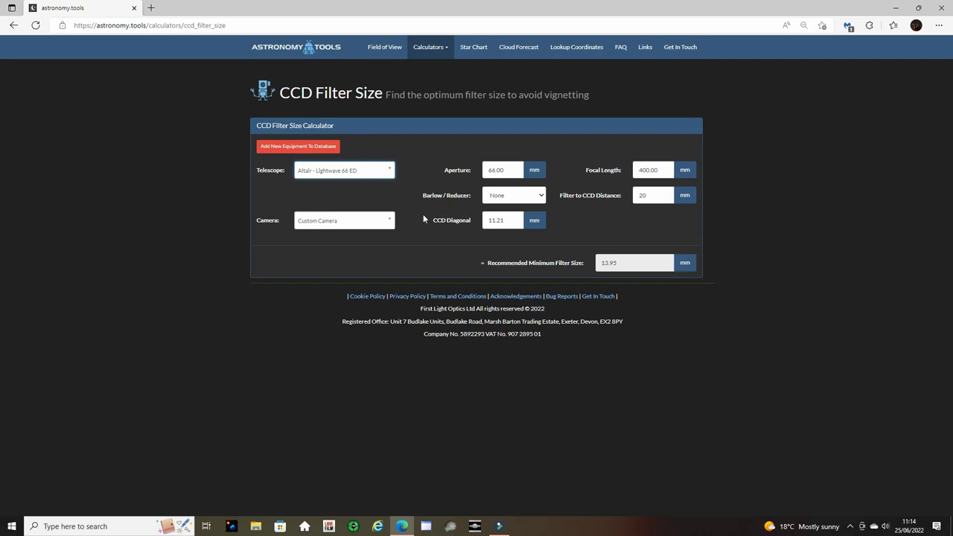
Search the camera list for "canon" and choose Canon - 600D as the camera
click(389, 220)
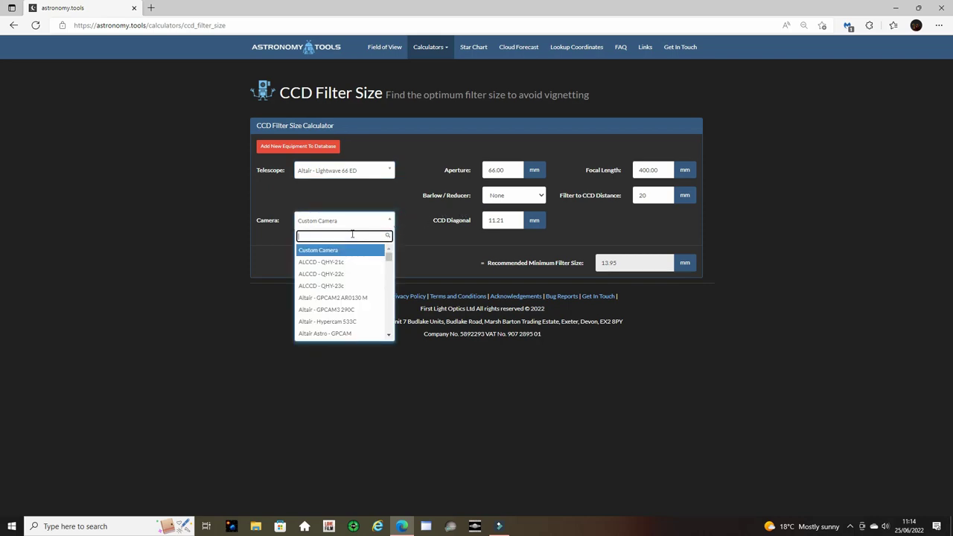
text(canon)
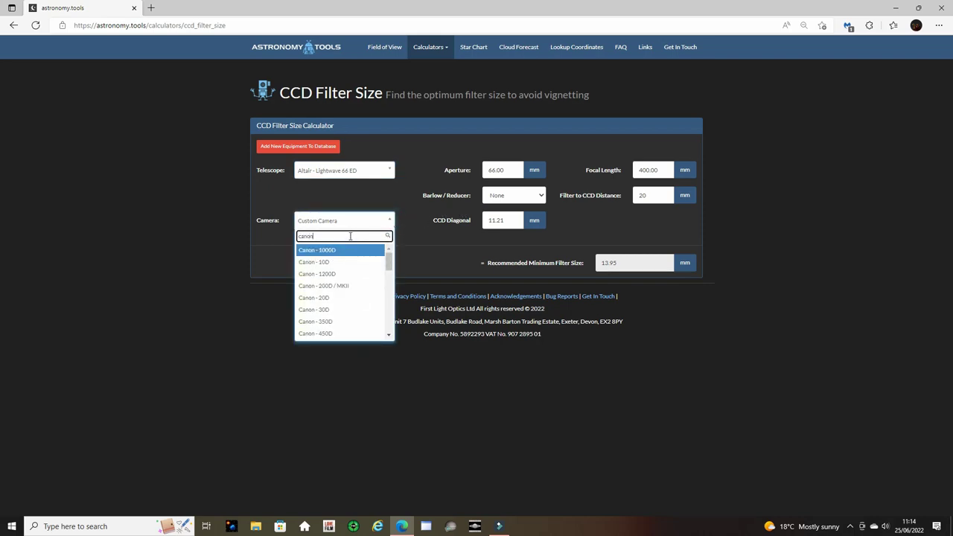
scroll(389, 262, down, 1)
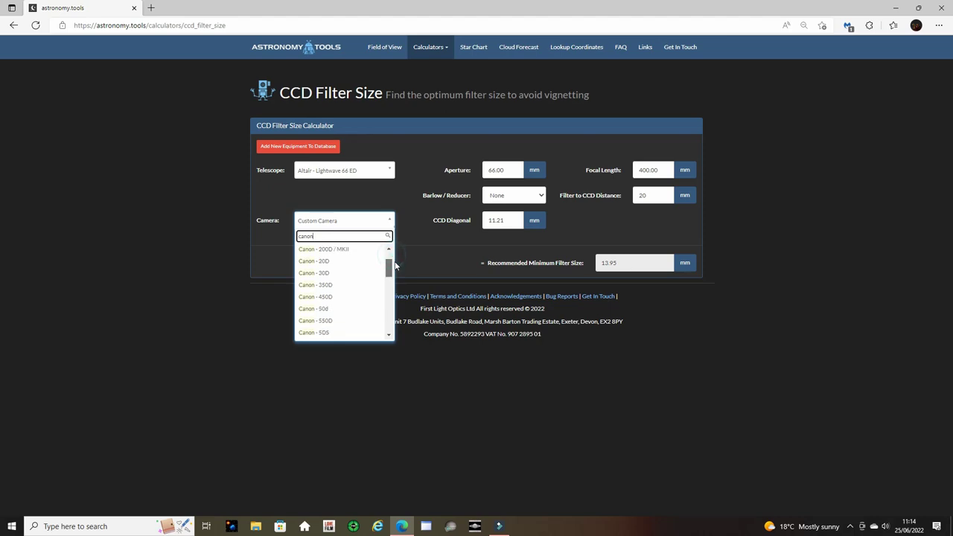
click(388, 337)
click(388, 337)
click(389, 337)
click(345, 334)
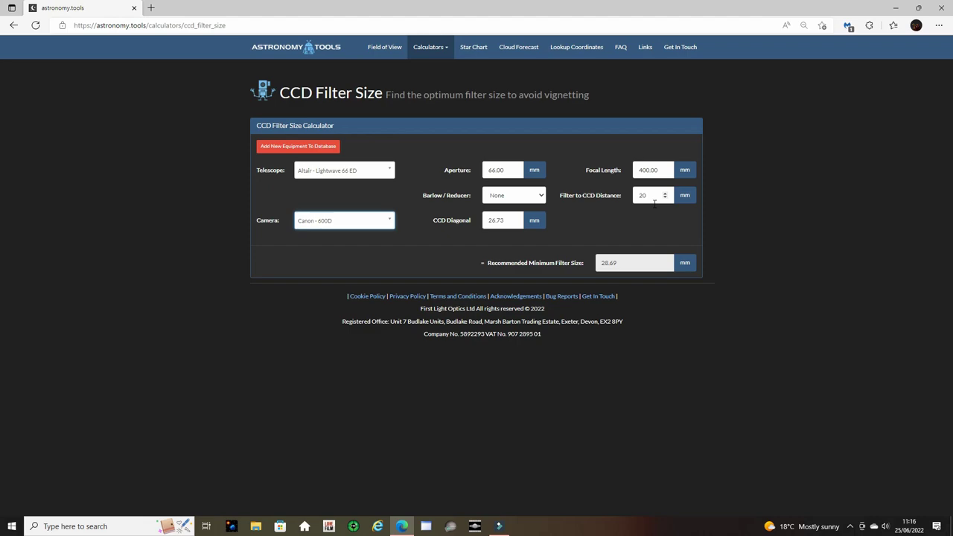
Set the filter to CCD distance to 44 mm
double_click(651, 197)
key(BackSpace)
text(44)
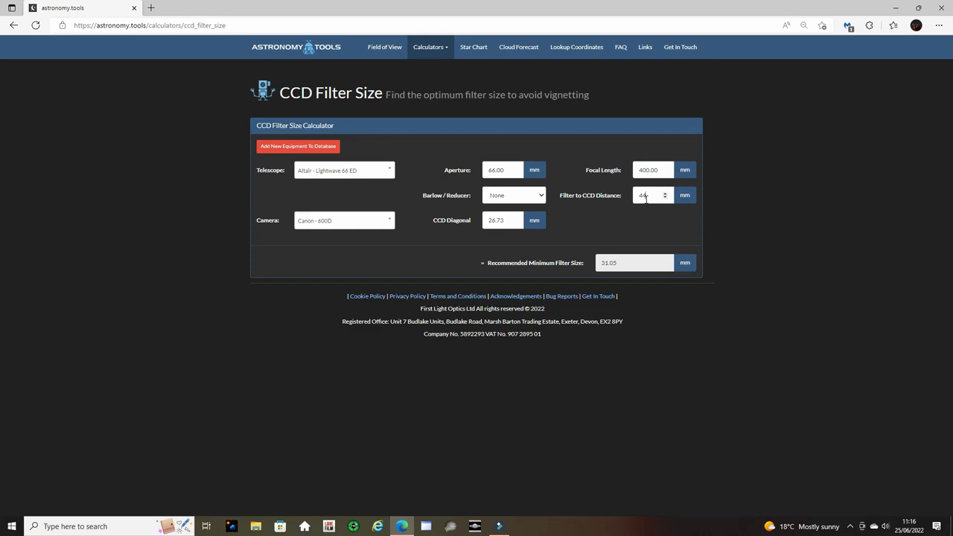
Change the filter to CCD distance to 55 mm
key(BackSpace)
key(BackSpace)
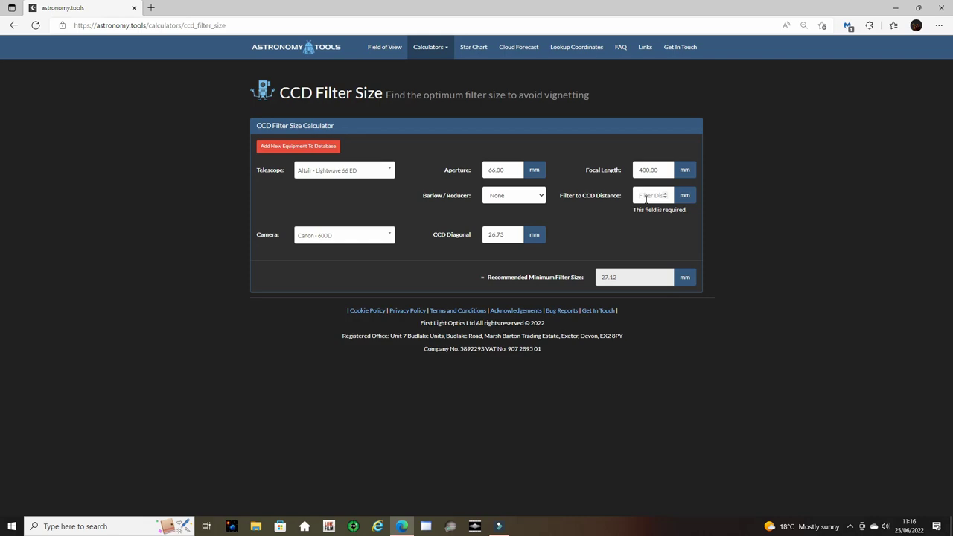
text(55)
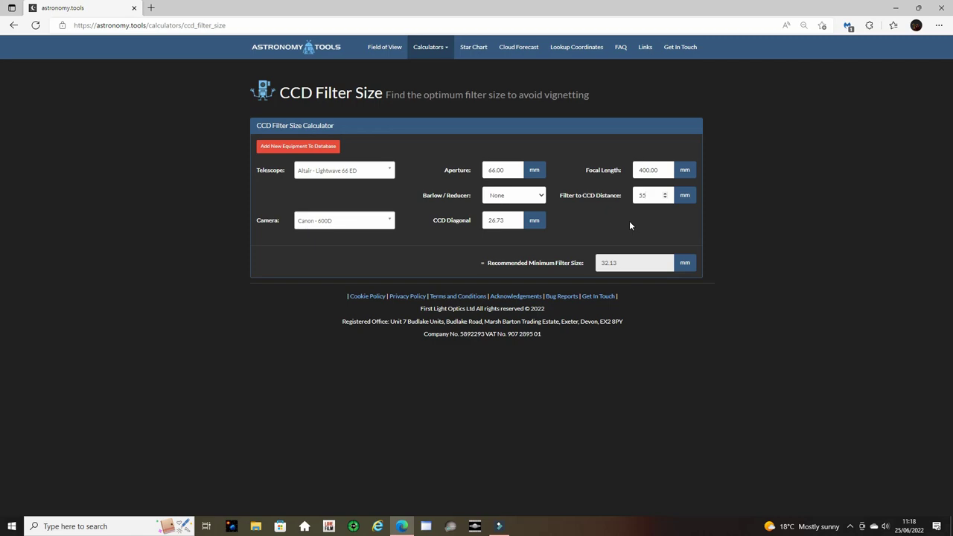
Return the filter to CCD distance to 44 mm
key(BackSpace)
key(BackSpace)
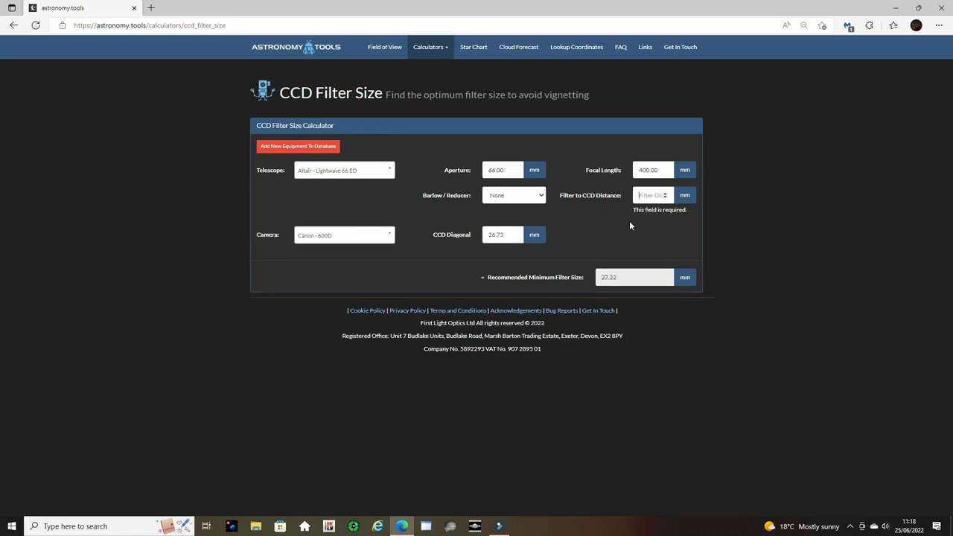
text(44)
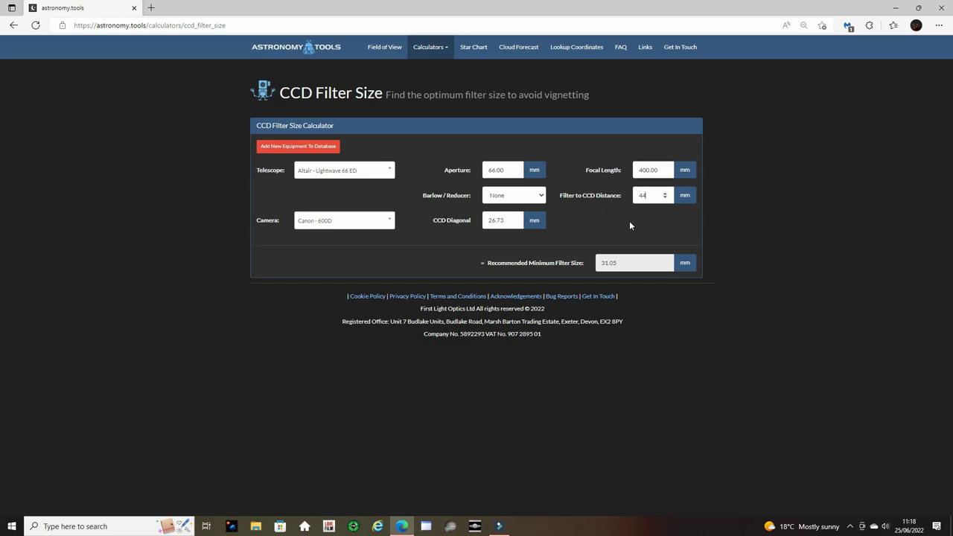
Try filter to CCD distances of 47, 44 and 45 mm, and finish with the distance set to 40 mm
key(BackSpace)
text(7)
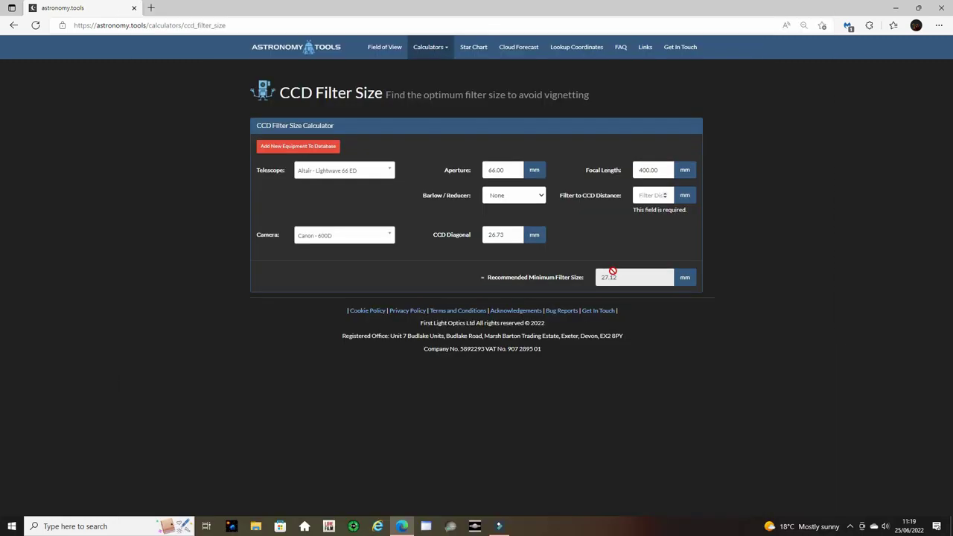
text(4)
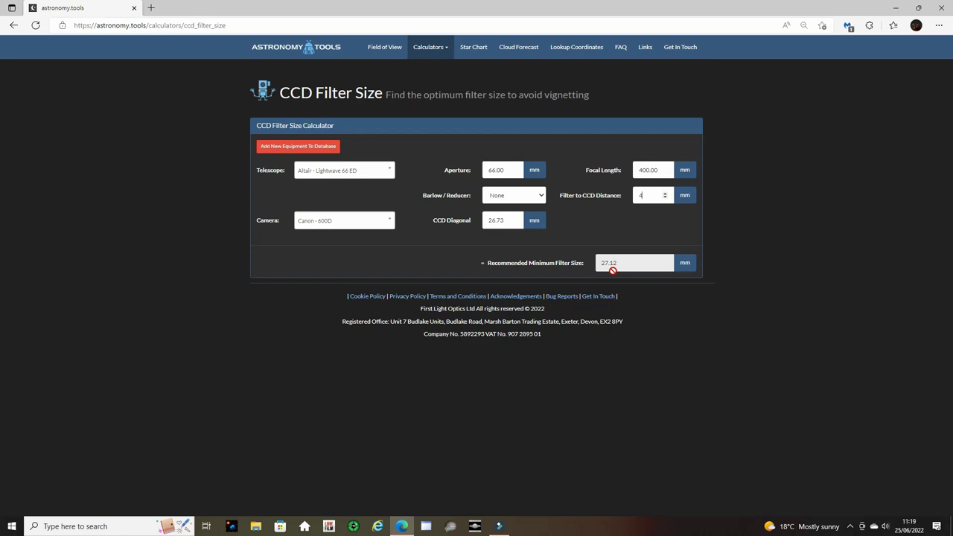
text(4)
key(BackSpace)
text(5)
key(BackSpace)
text(0)
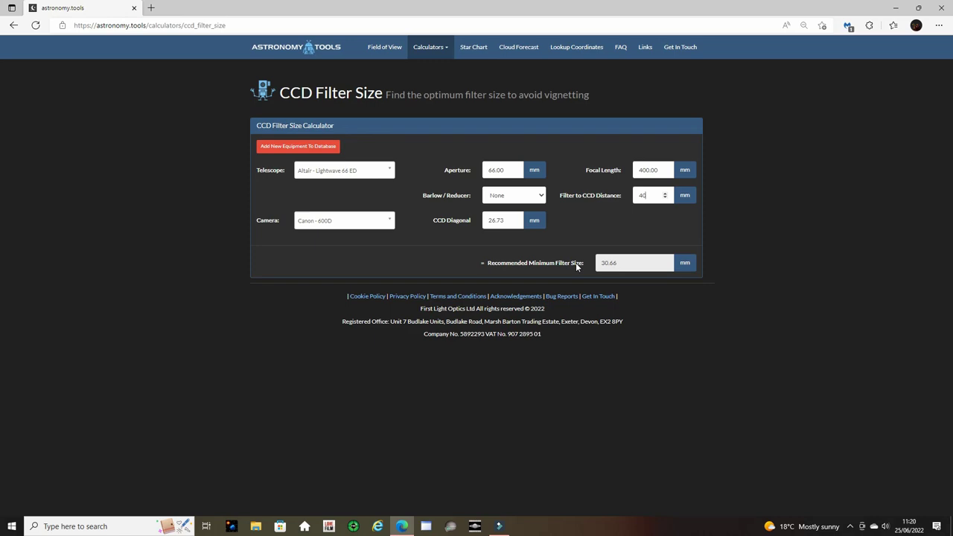